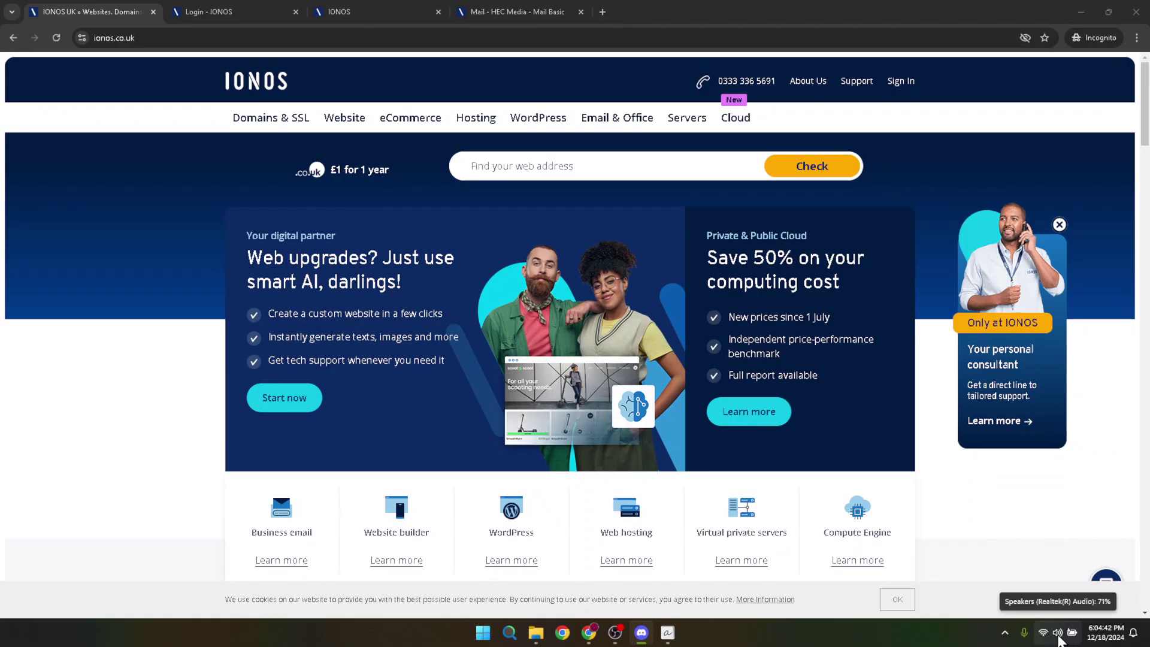
# - Bring up the IONOS sign-in options, with Customer Account as the account type
pyautogui.click(1058, 639)
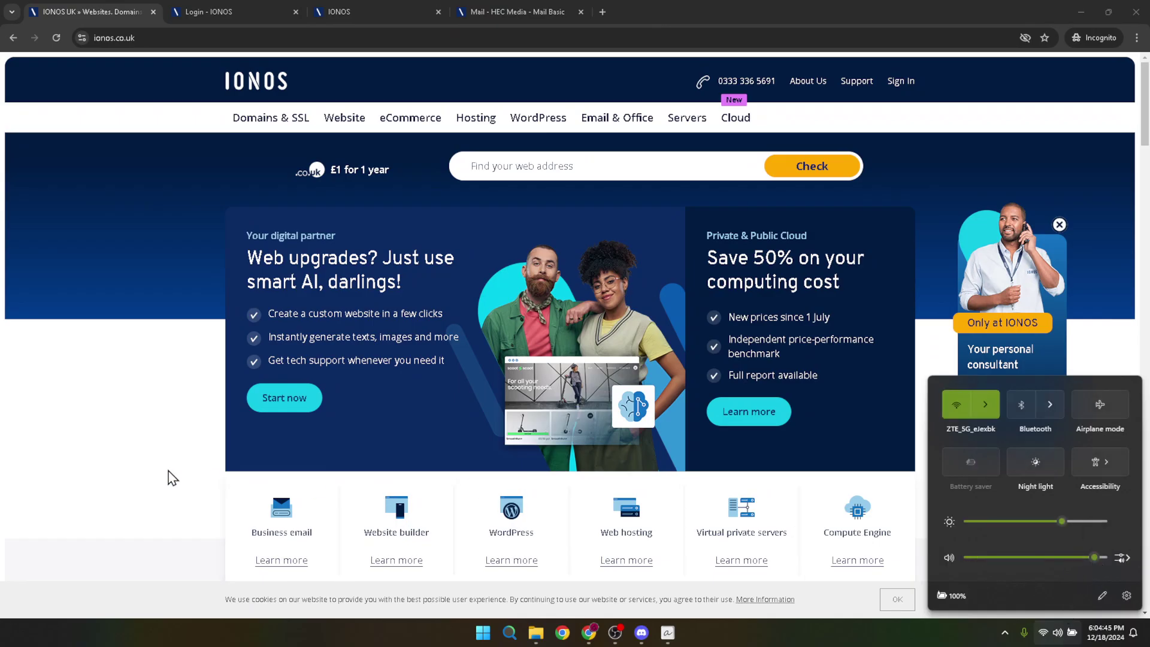
pyautogui.click(128, 466)
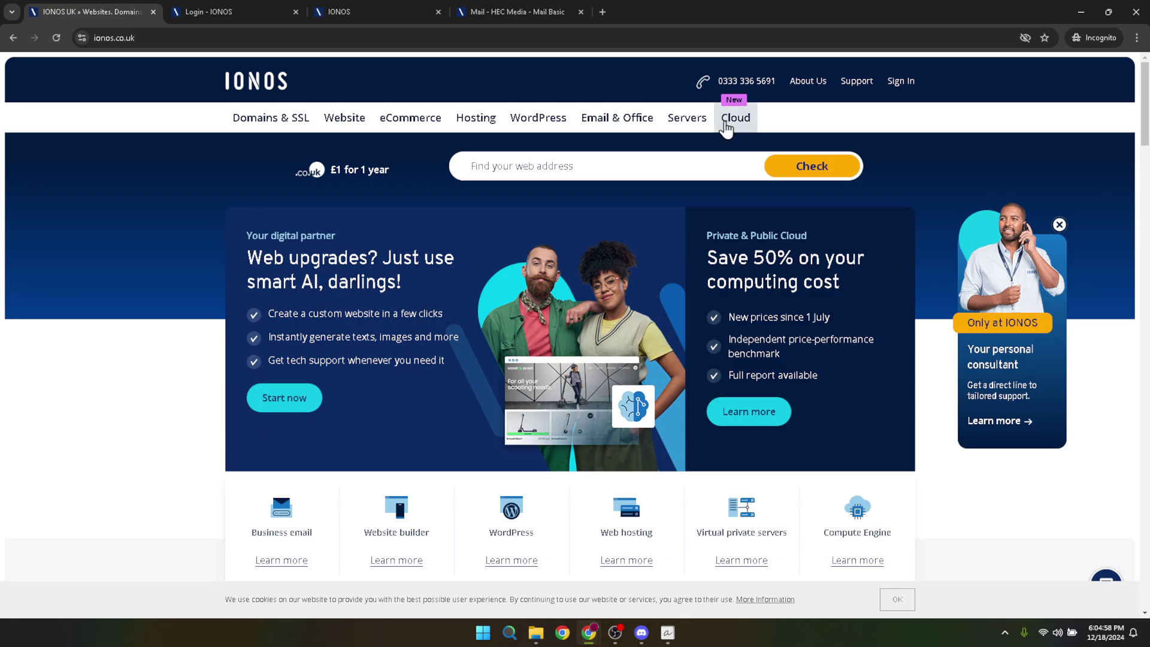
pyautogui.click(895, 82)
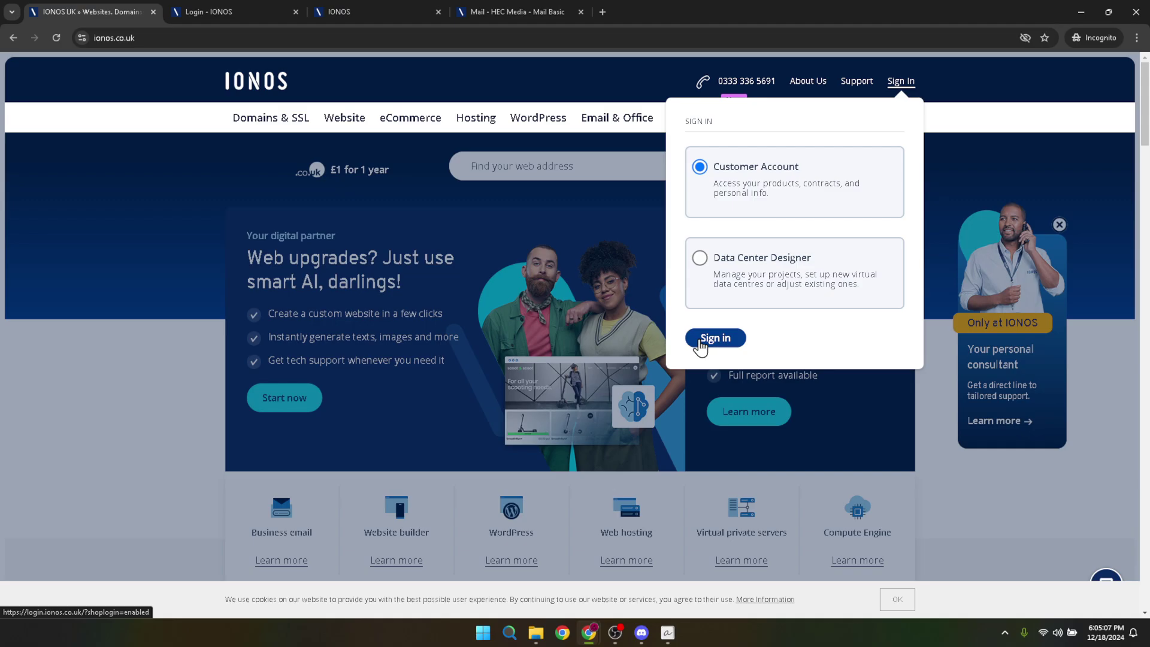
# - Switch to the My IONOS login tab, check the account e-mail in the login field, and dismiss saved-login suggestions
pyautogui.click(224, 3)
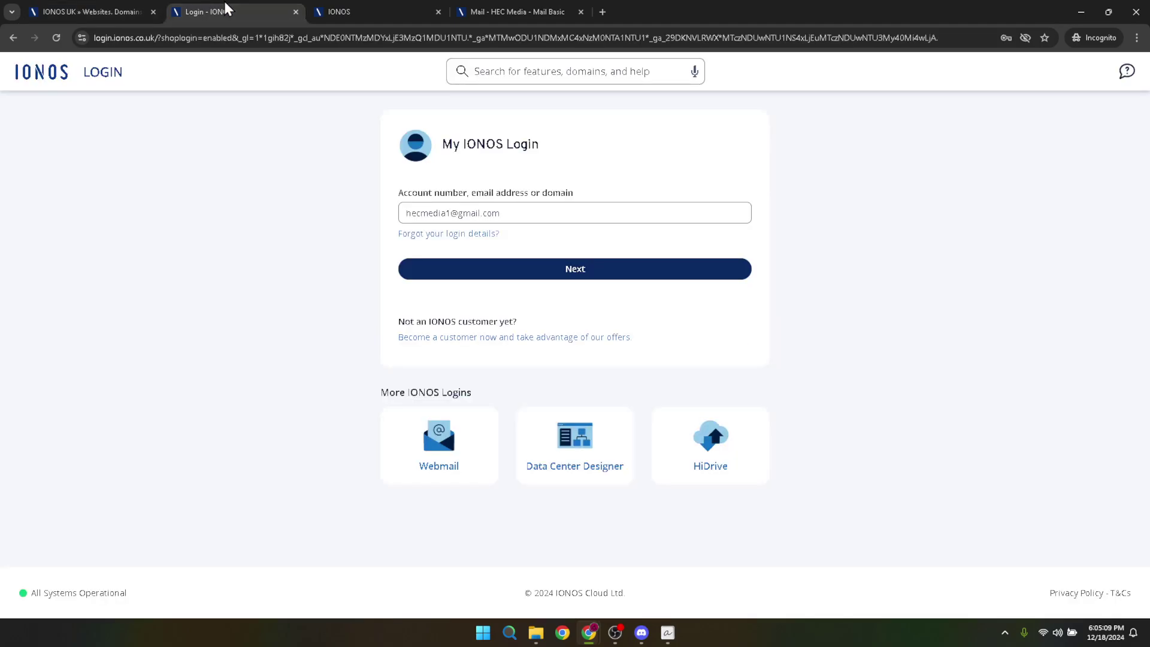
pyautogui.click(573, 212)
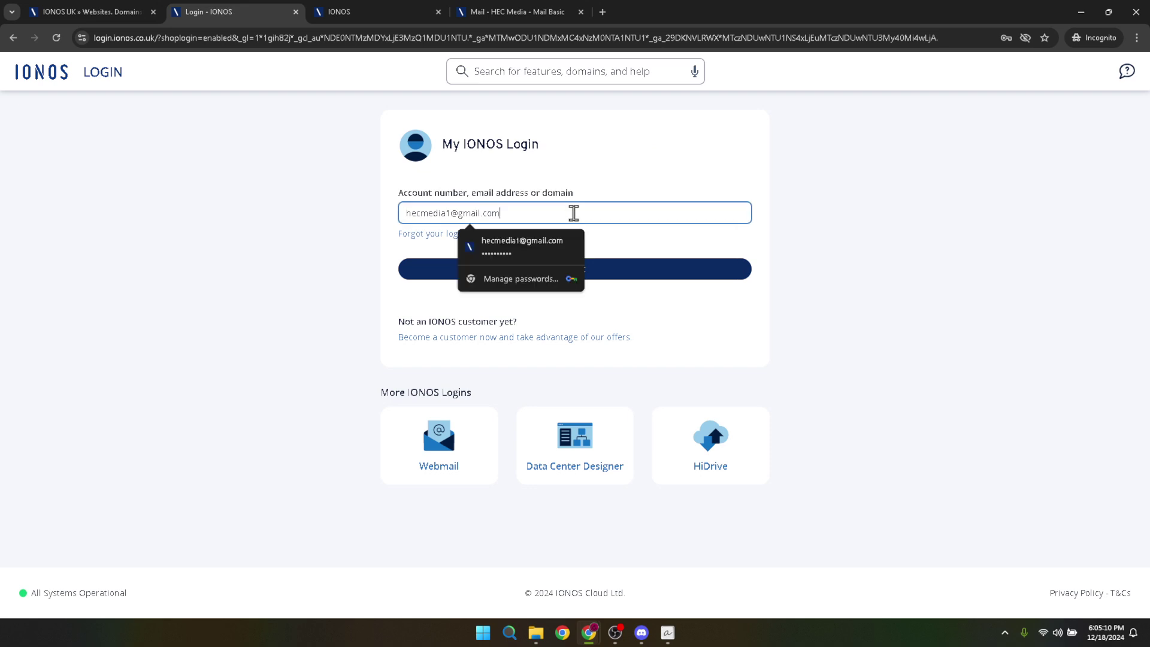
pyautogui.moveTo(574, 212); pyautogui.dragTo(349, 221)
pyautogui.click(349, 221)
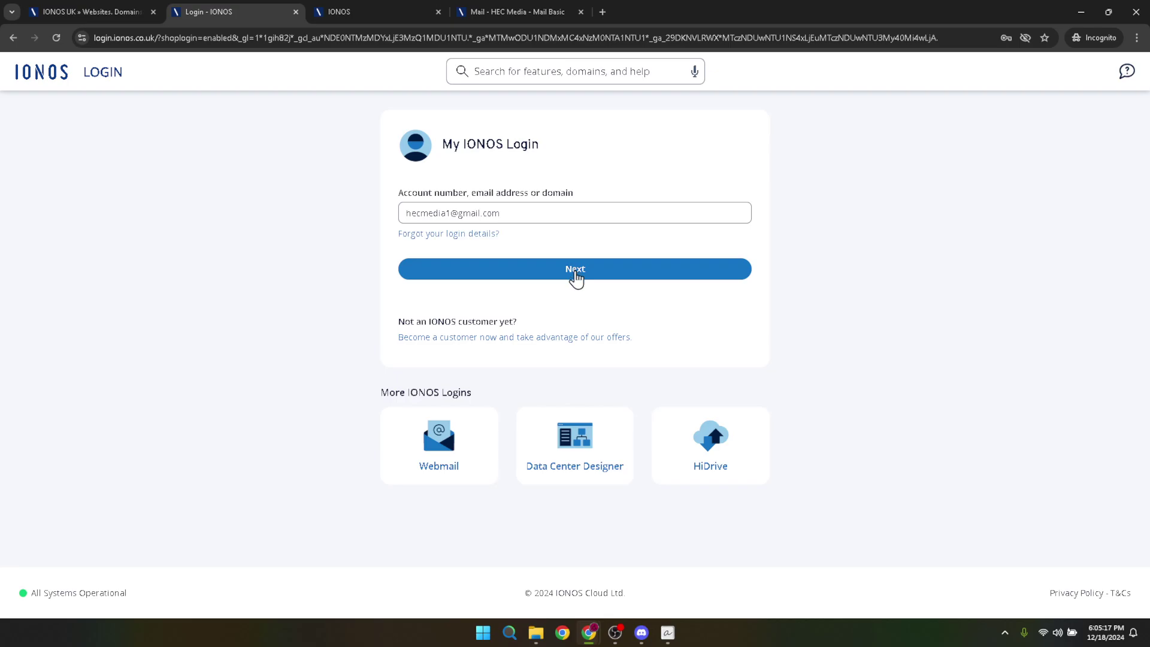
pyautogui.click(530, 213)
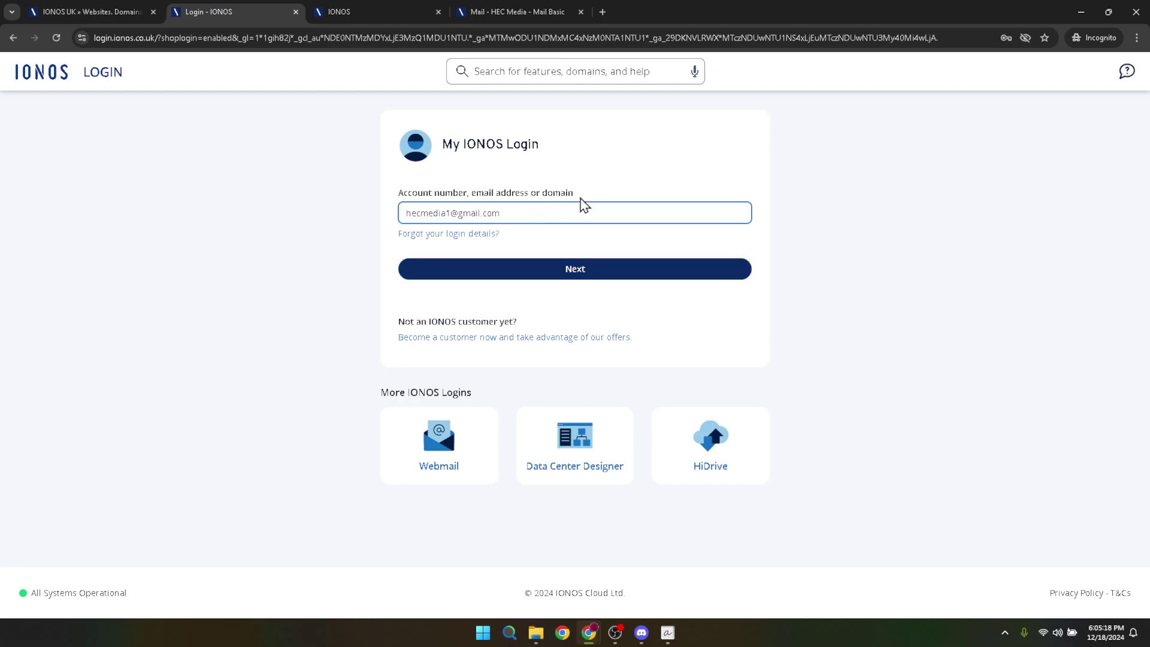
pyautogui.click(450, 214)
pyautogui.moveTo(450, 214); pyautogui.dragTo(445, 213)
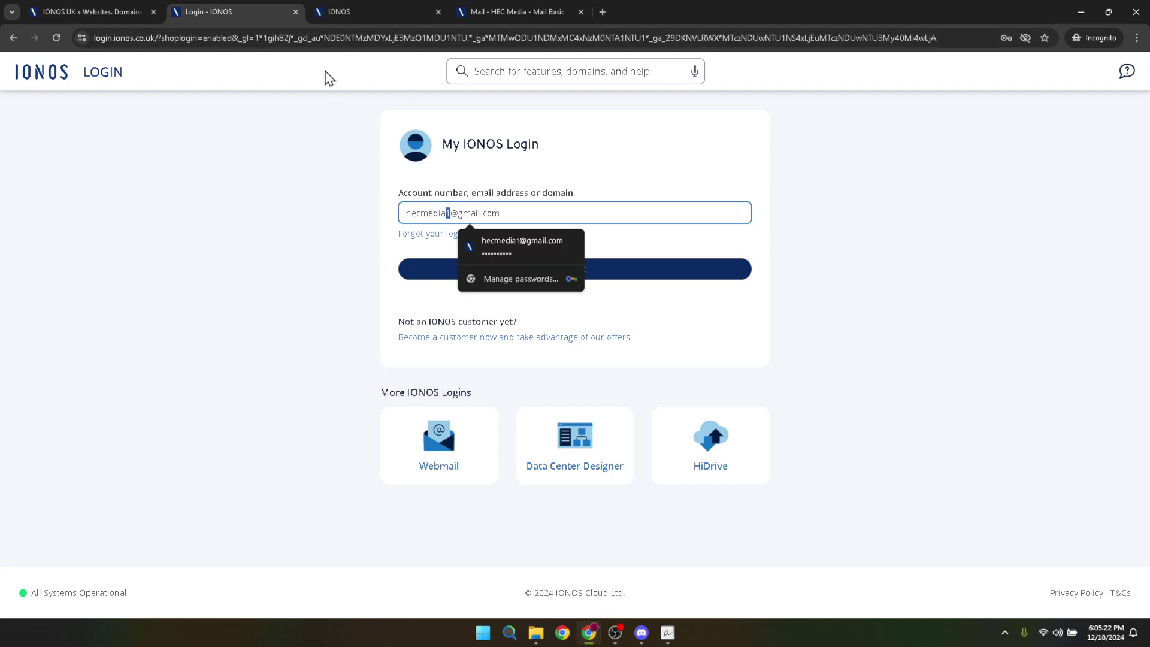
pyautogui.click(352, 202)
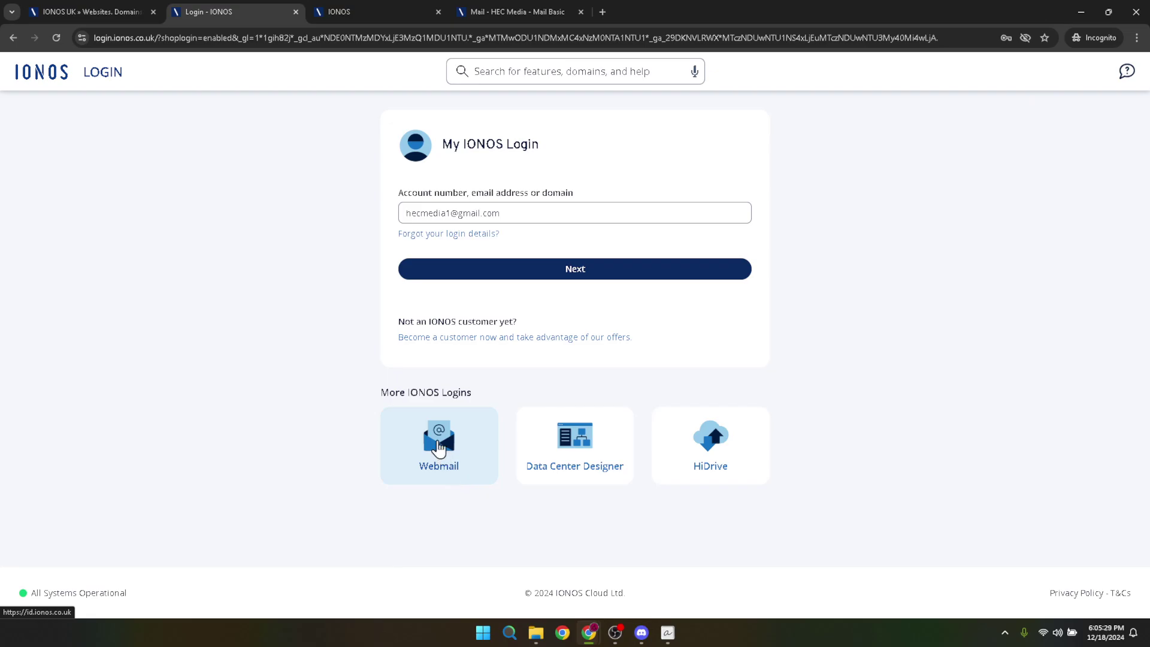
# - From the My IONOS product overview, open the Email offer page with packages from £1/month
pyautogui.click(348, 5)
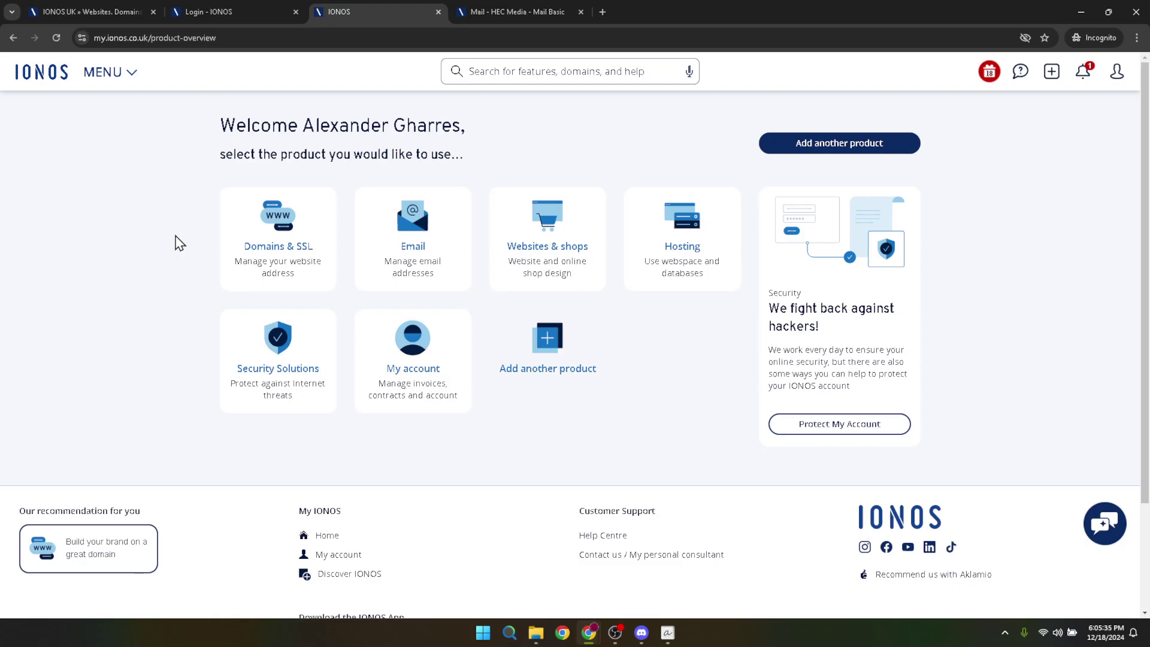
pyautogui.click(416, 245)
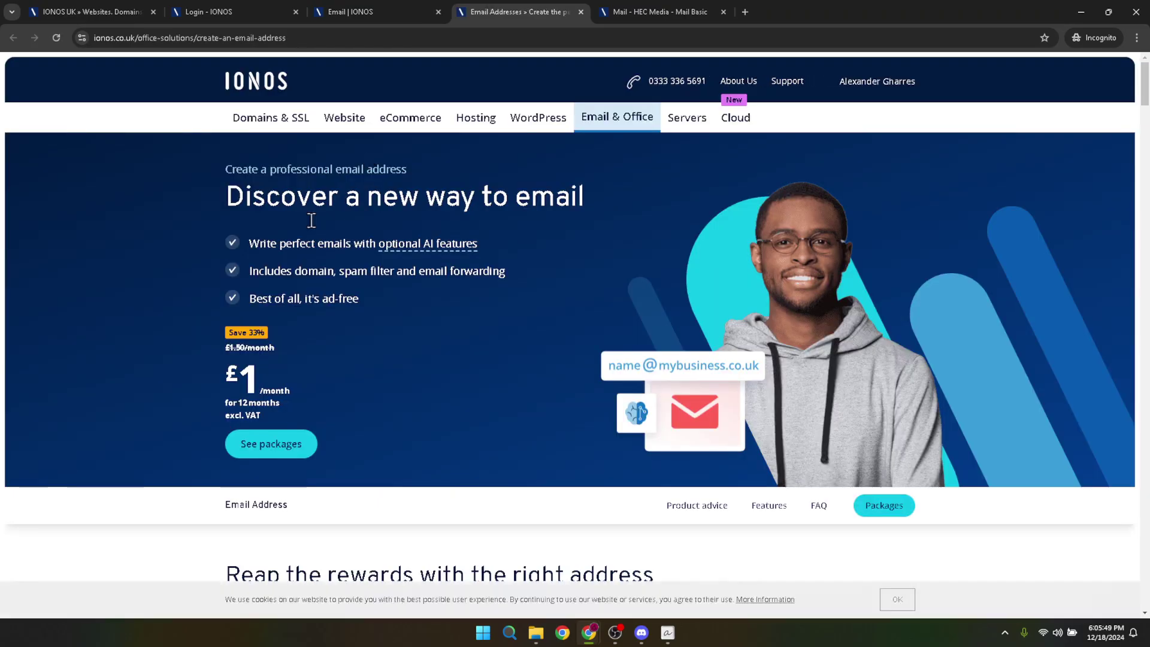
# - Browse the email package pricing cards and add Mail Basic 1+ to the basket
pyautogui.click(285, 443)
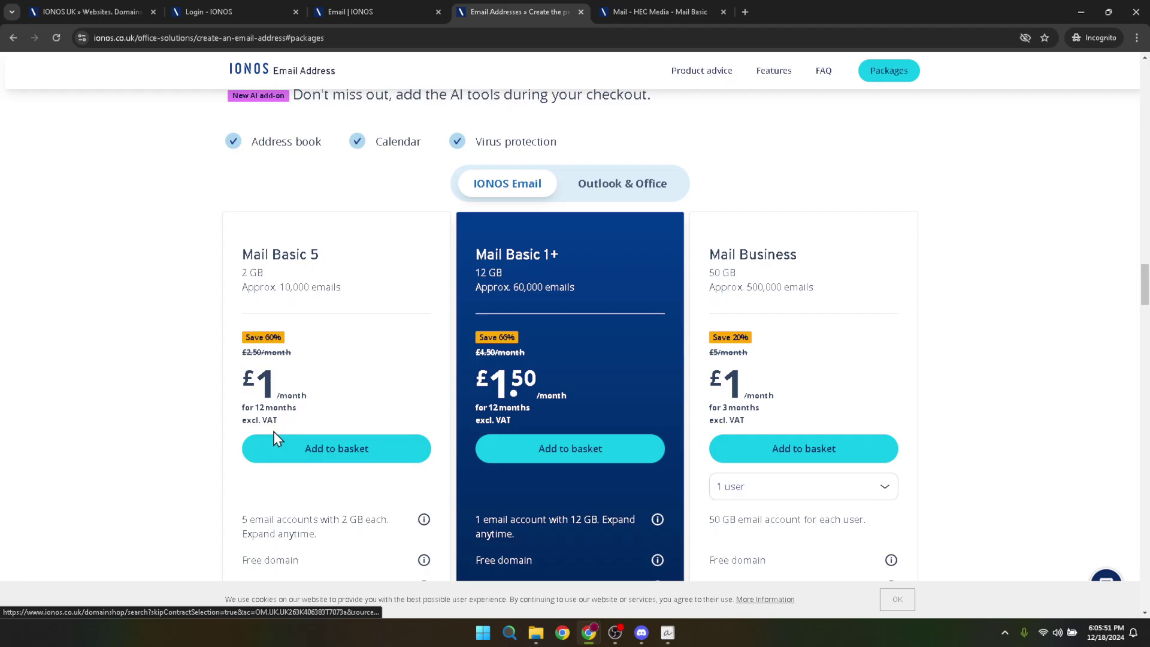
pyautogui.scroll(-8, 511, 387)
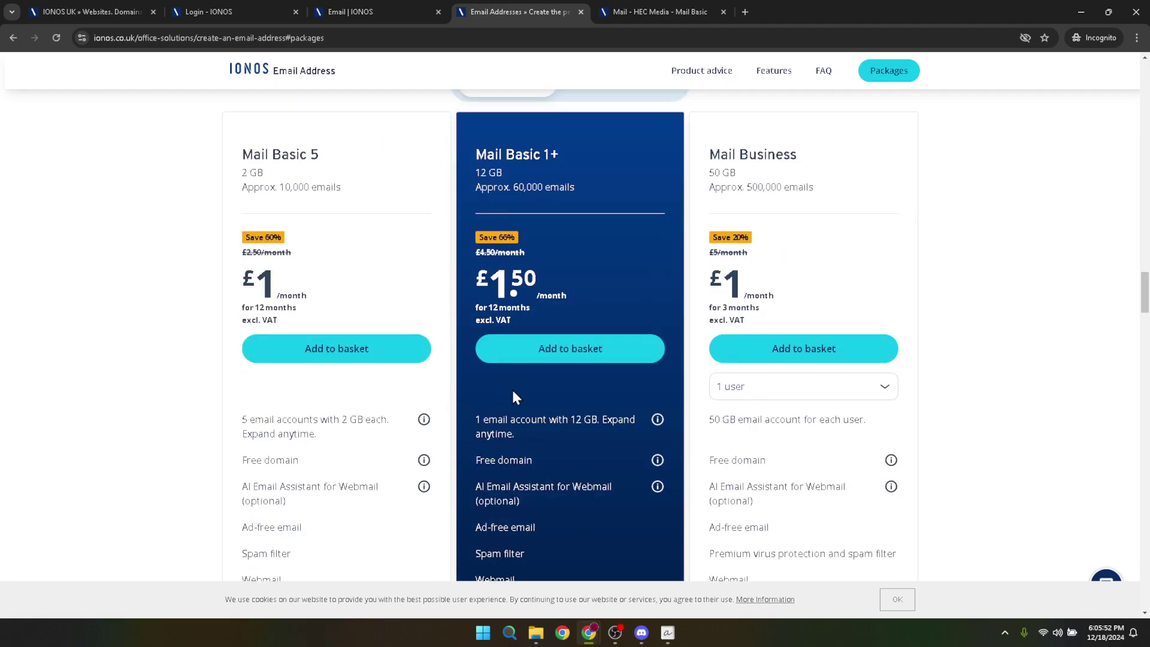
pyautogui.scroll(-5, 513, 390)
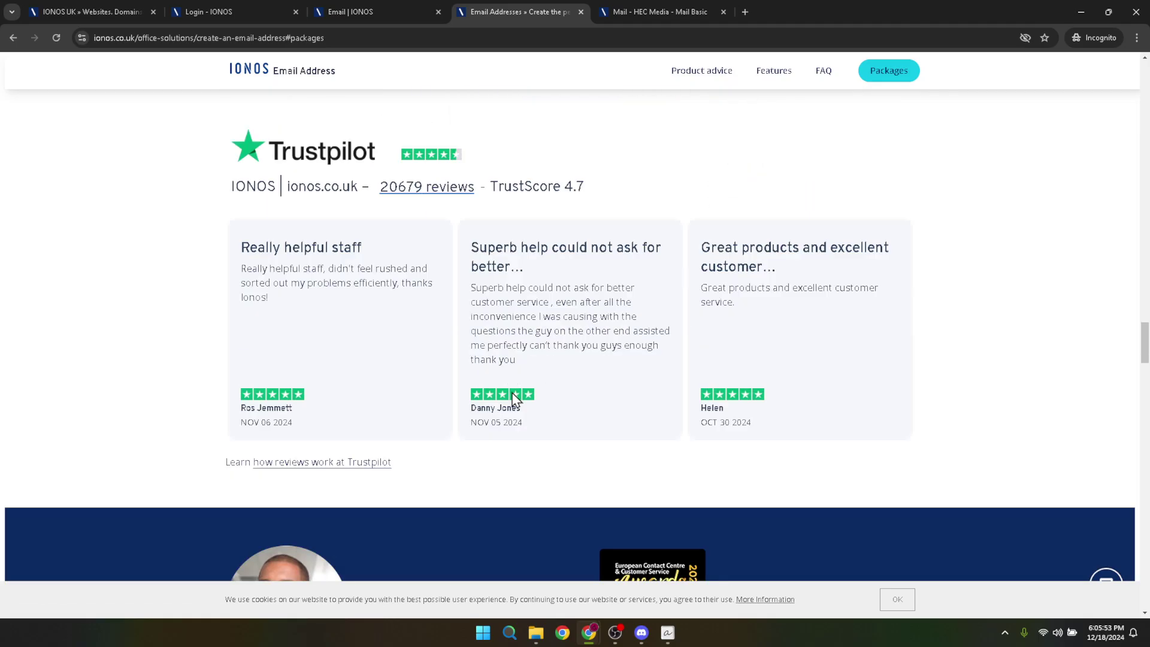
pyautogui.scroll(13, 513, 389)
pyautogui.scroll(2, 512, 390)
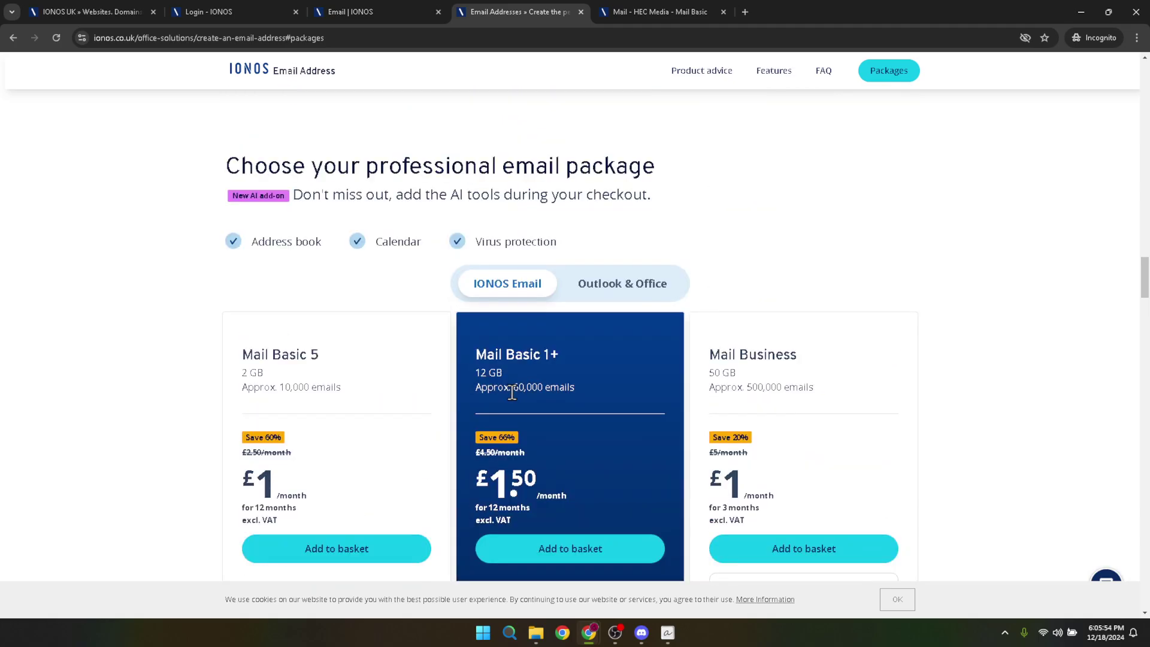
pyautogui.scroll(-2, 511, 393)
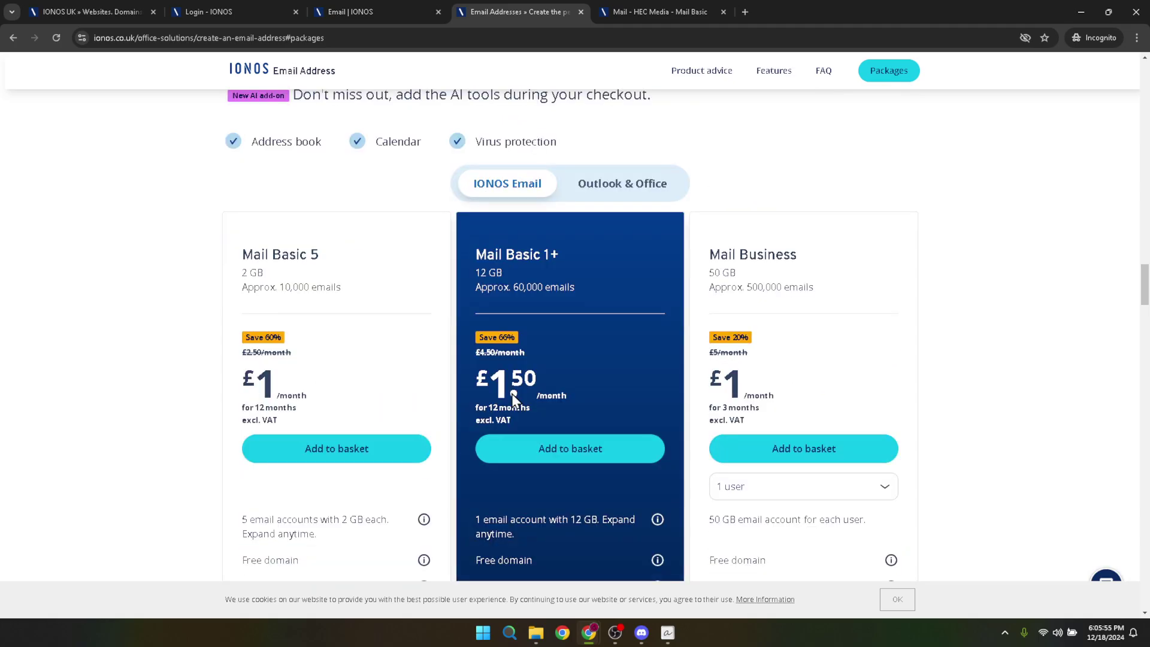
pyautogui.click(561, 451)
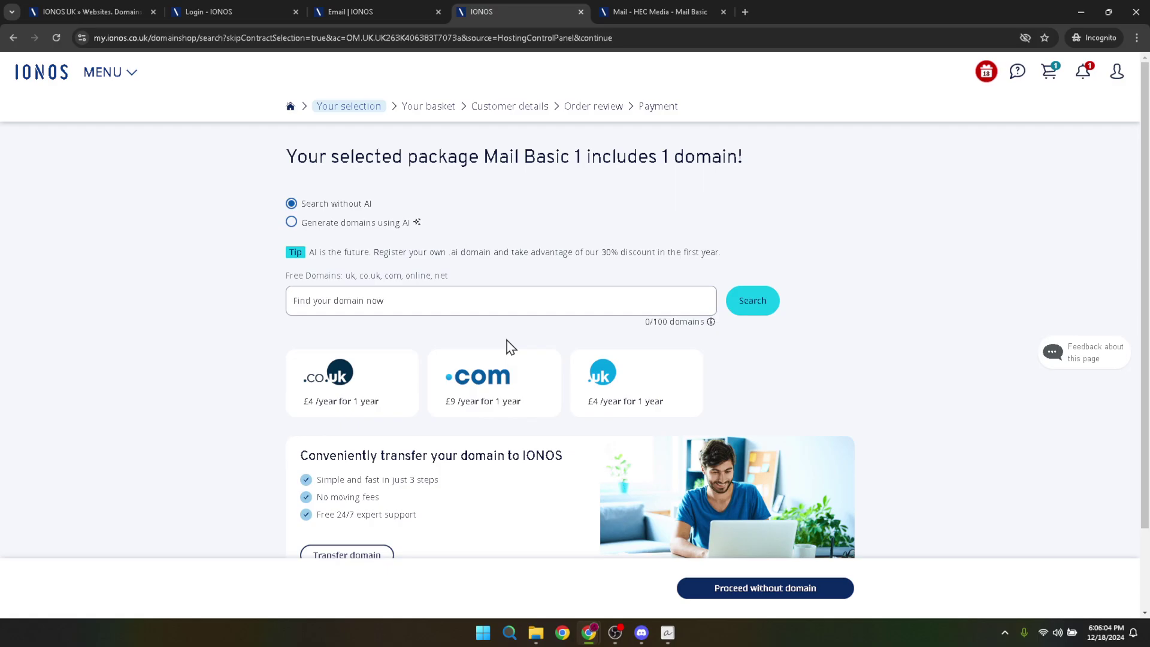
# - Search for 'hecx', add the free hecx.co.uk domain to the basket, and continue to add-ons
pyautogui.click(510, 300)
pyautogui.write('hecx')
pyautogui.click(752, 304)
pyautogui.click(534, 300)
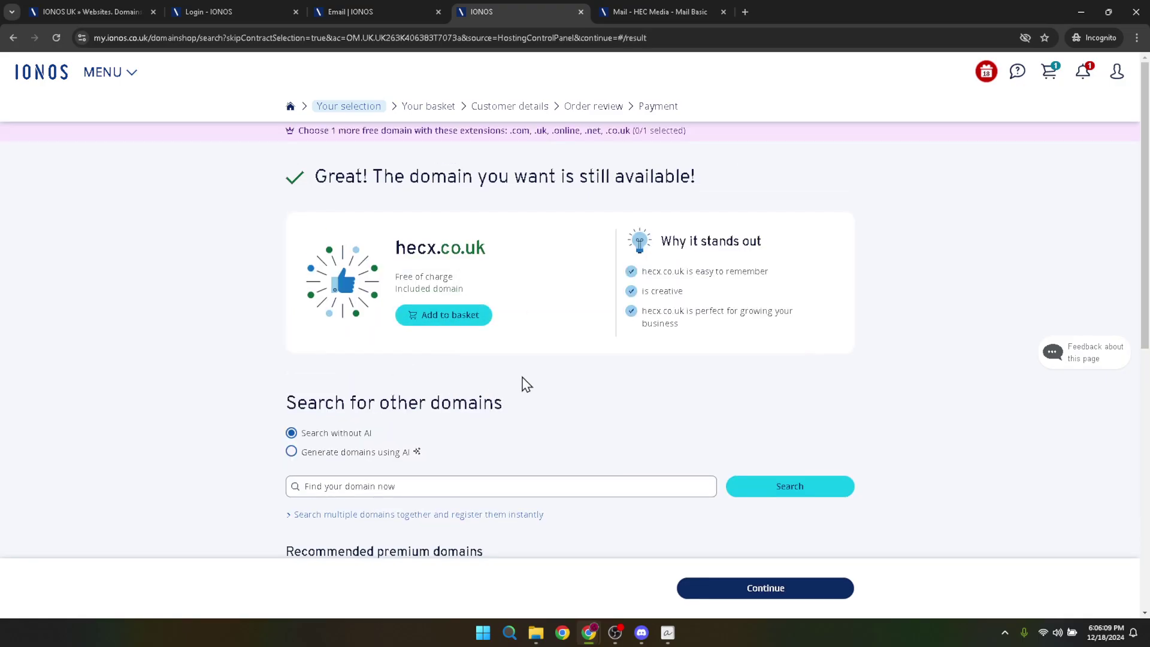
pyautogui.click(458, 317)
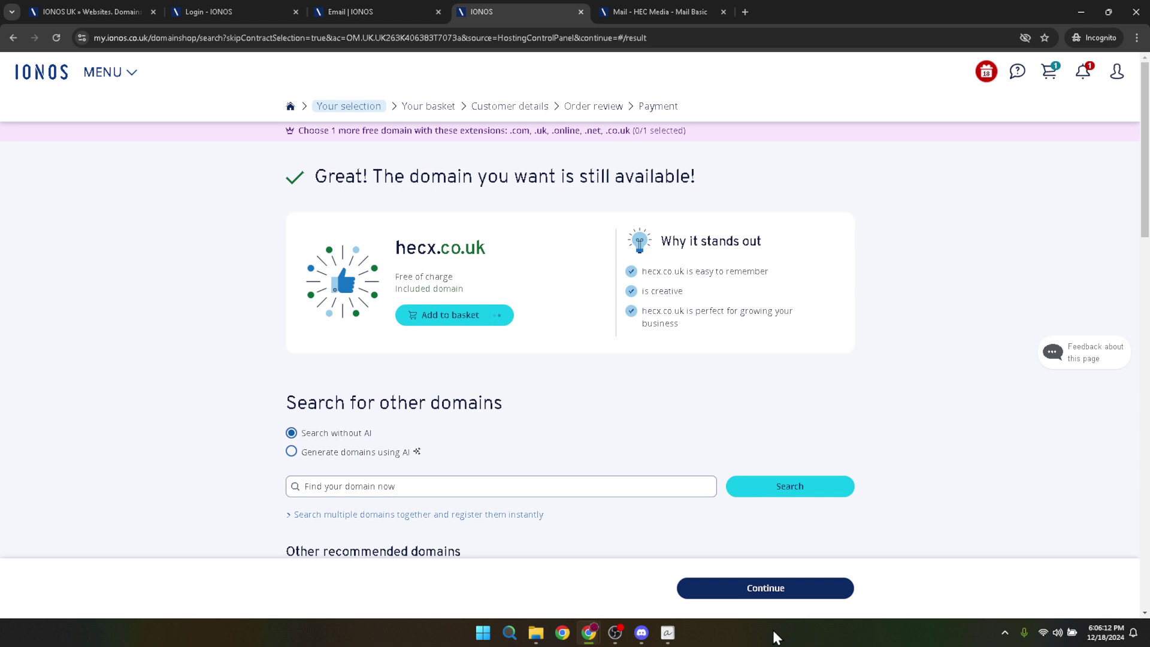
pyautogui.click(751, 599)
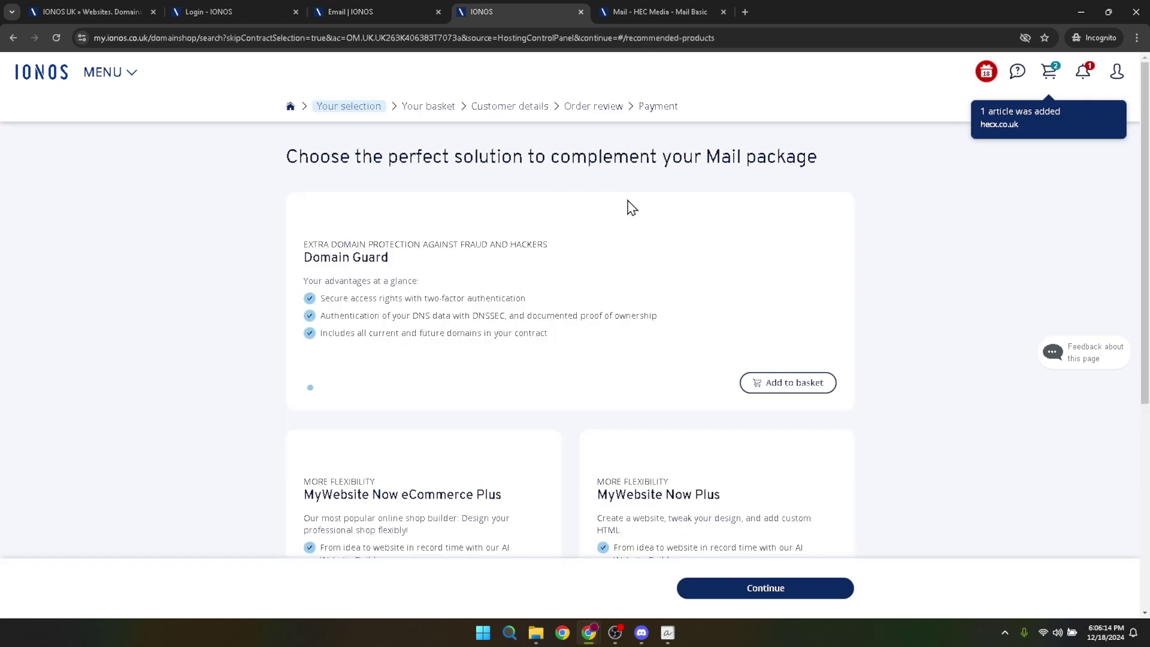
# - Skim the recommended add-ons, then view the basket: Mail Basic 1+ and hecx.co.uk, £2 total
pyautogui.scroll(-5, 796, 383)
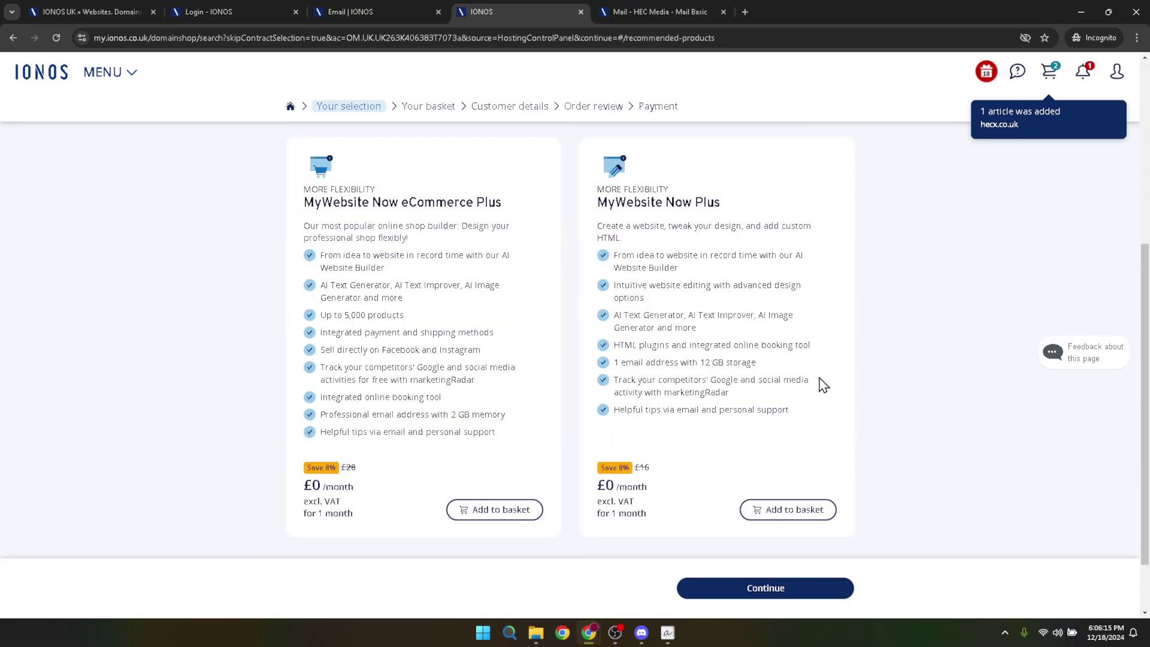
pyautogui.scroll(-2, 824, 383)
pyautogui.scroll(5, 826, 385)
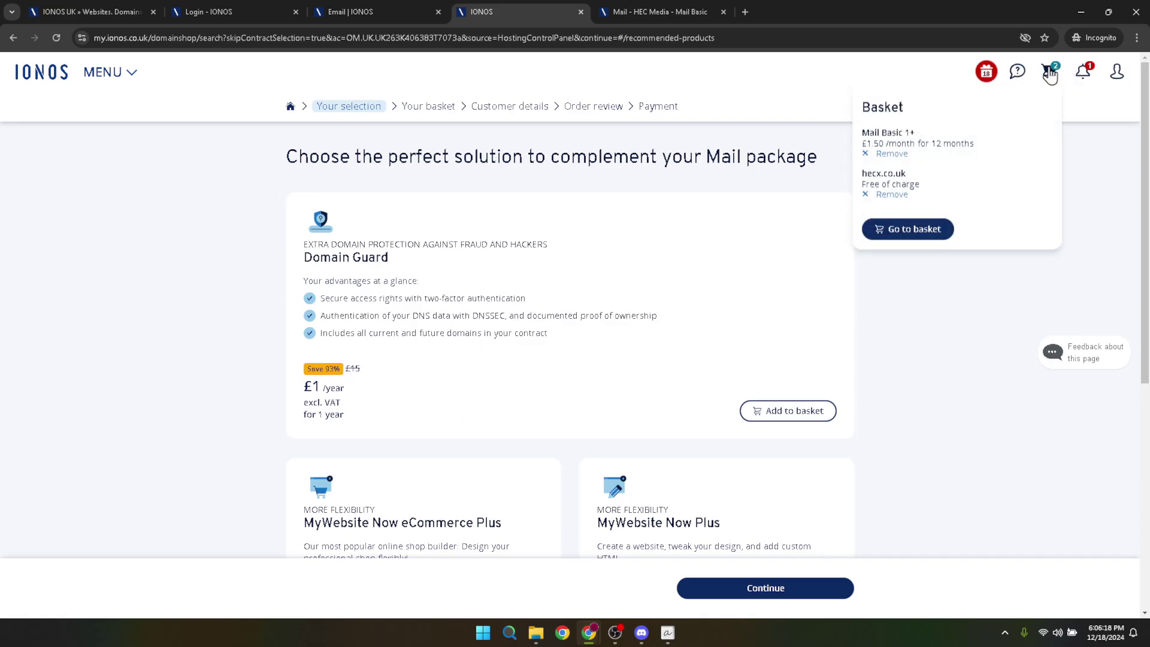
pyautogui.click(916, 231)
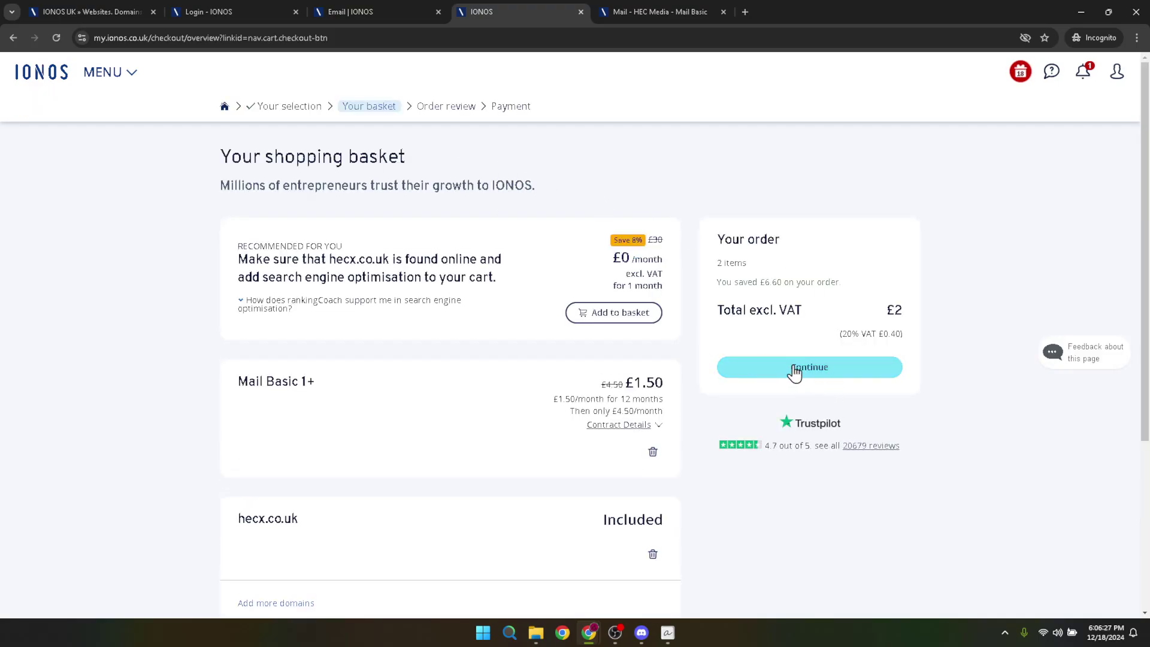
# - Return to My IONOS home and open the existing Mail Basic package for hecmedia.online from the Email list
pyautogui.click(53, 85)
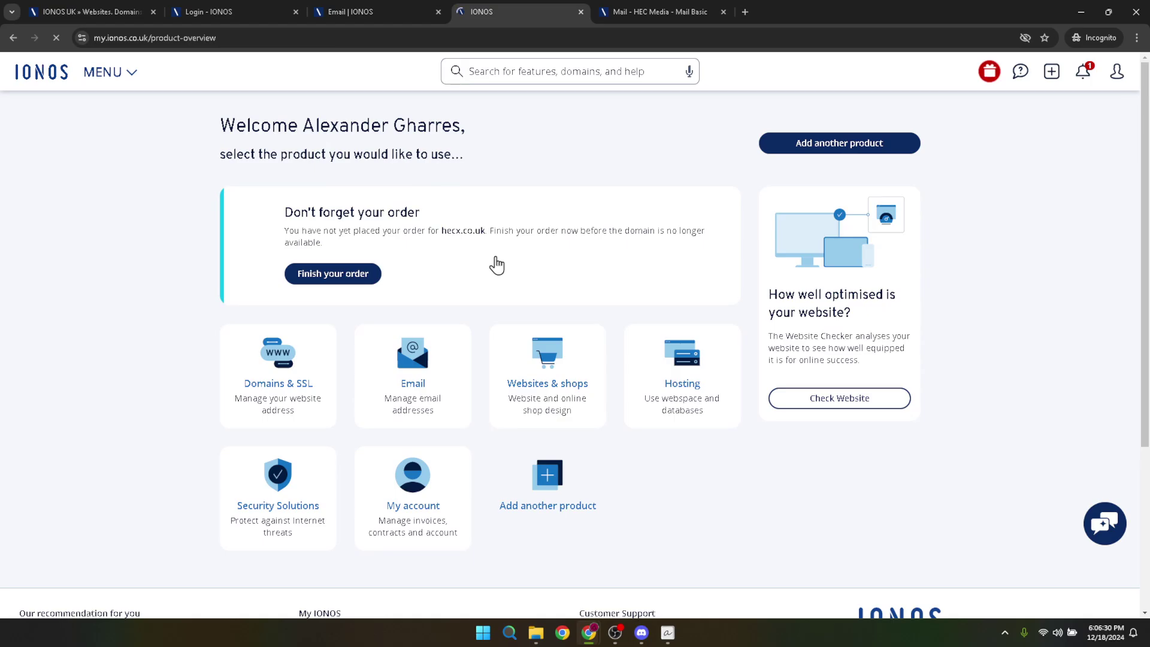
pyautogui.click(417, 402)
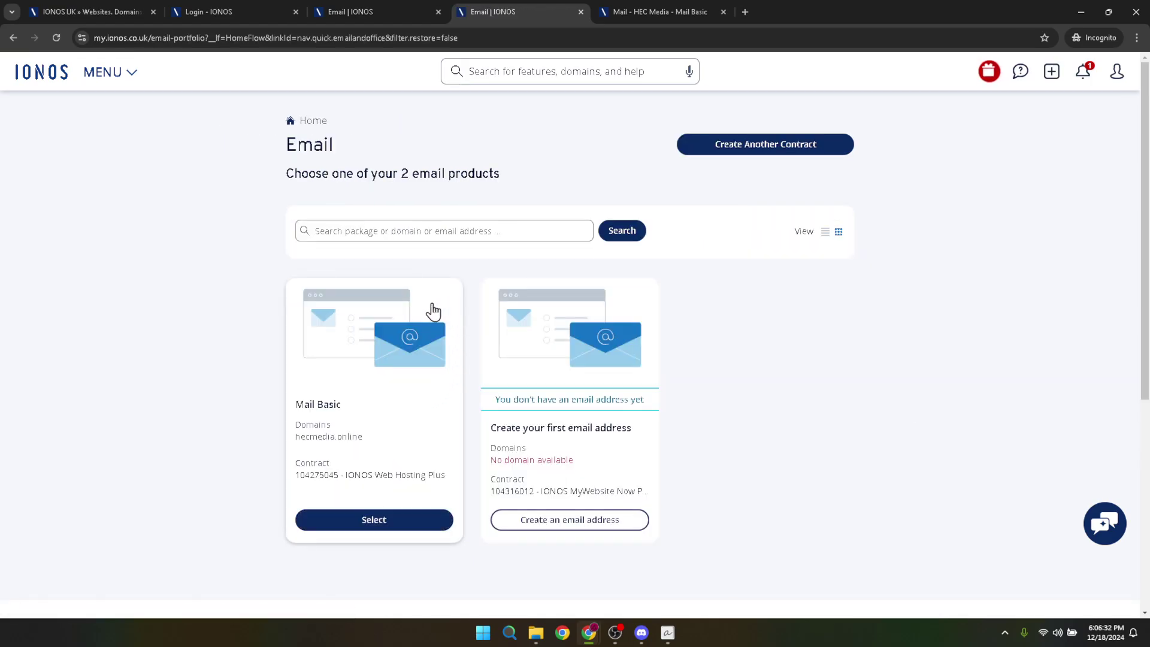
pyautogui.click(303, 388)
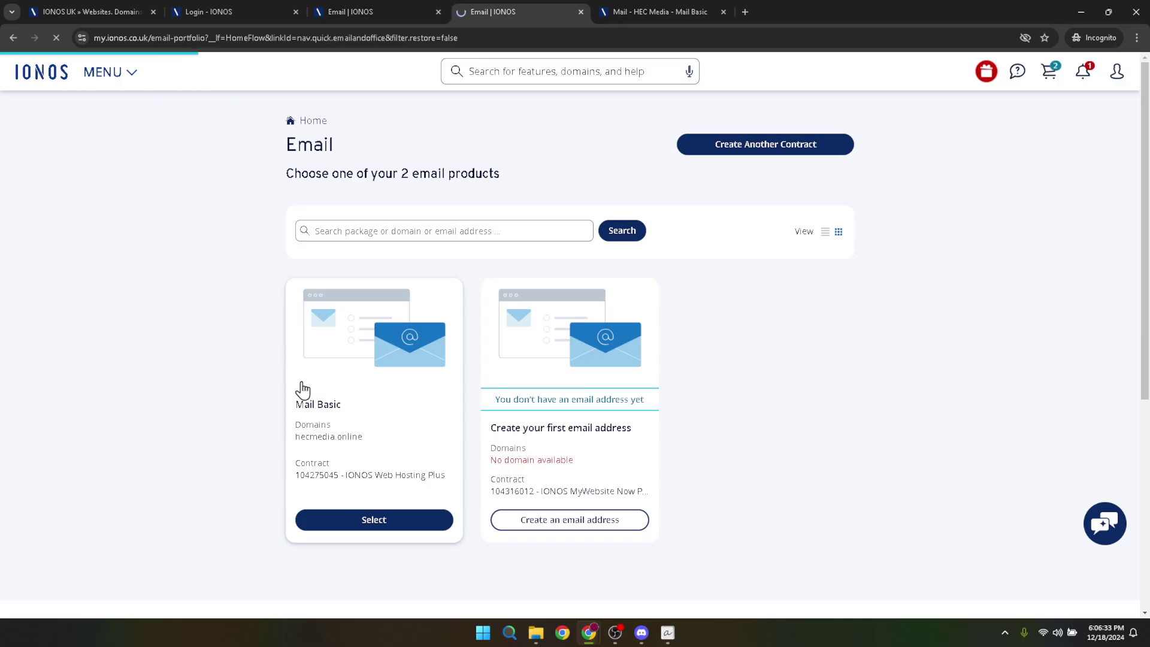